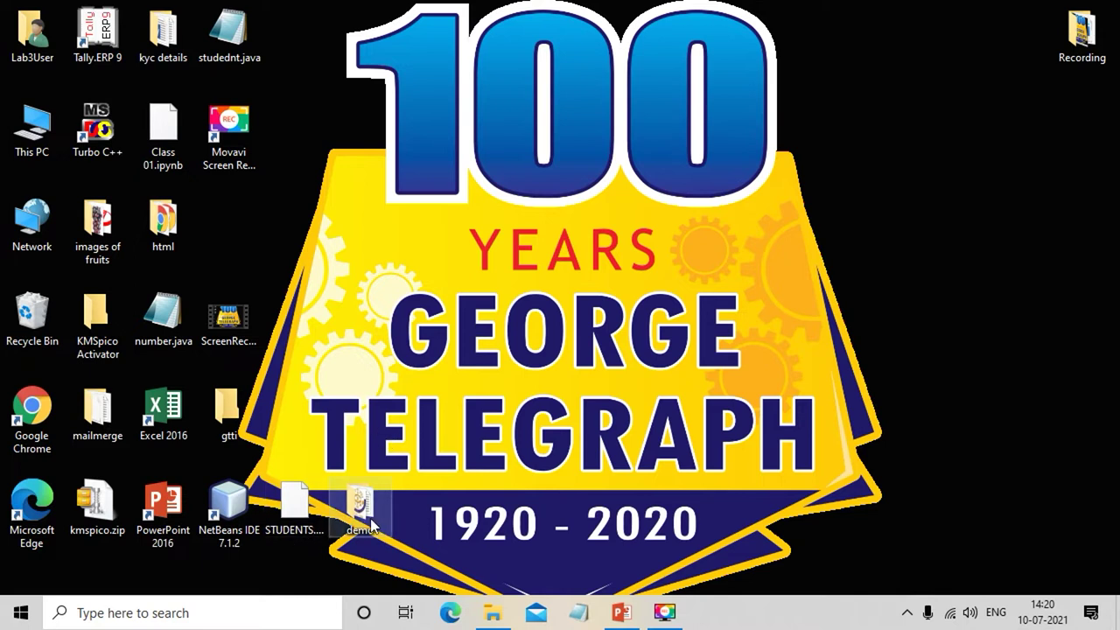
Open About gtti.docx from the demo folder in Word.
double_click(369, 515)
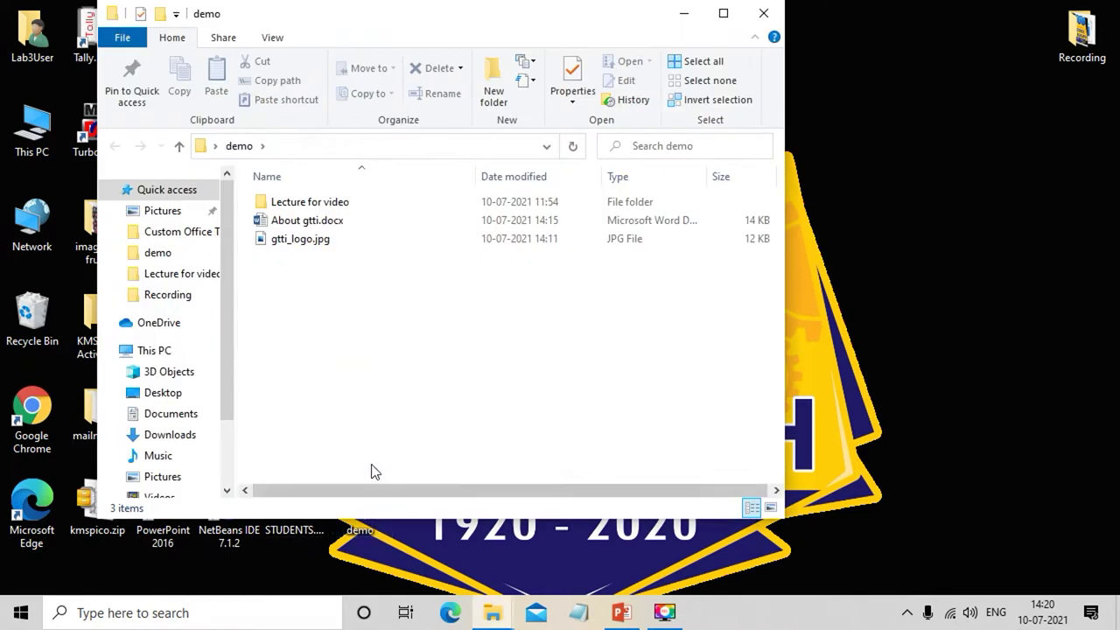
left_click(329, 224)
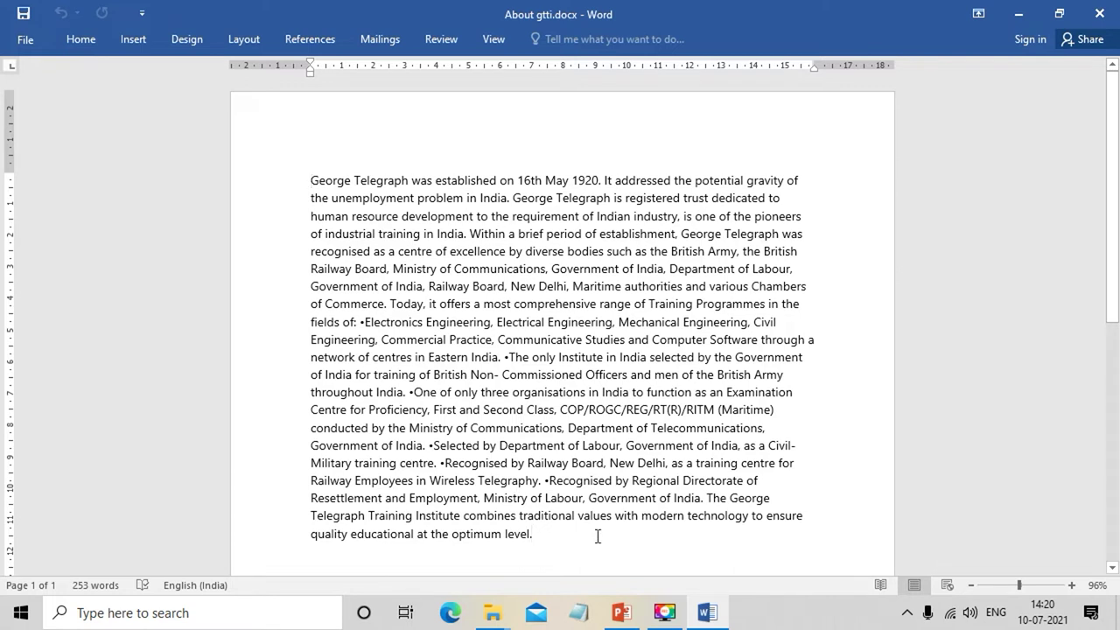
Add blank lines after the text and insert gtti_logo.jpg from Desktop > demo.
key("Return")
key("Return")
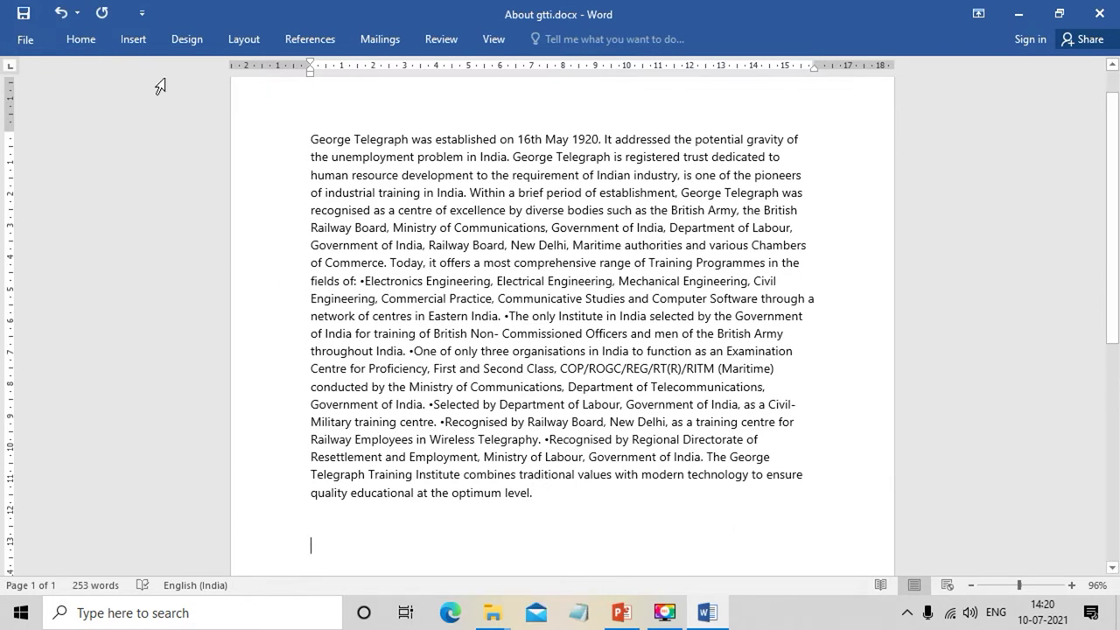
left_click(145, 41)
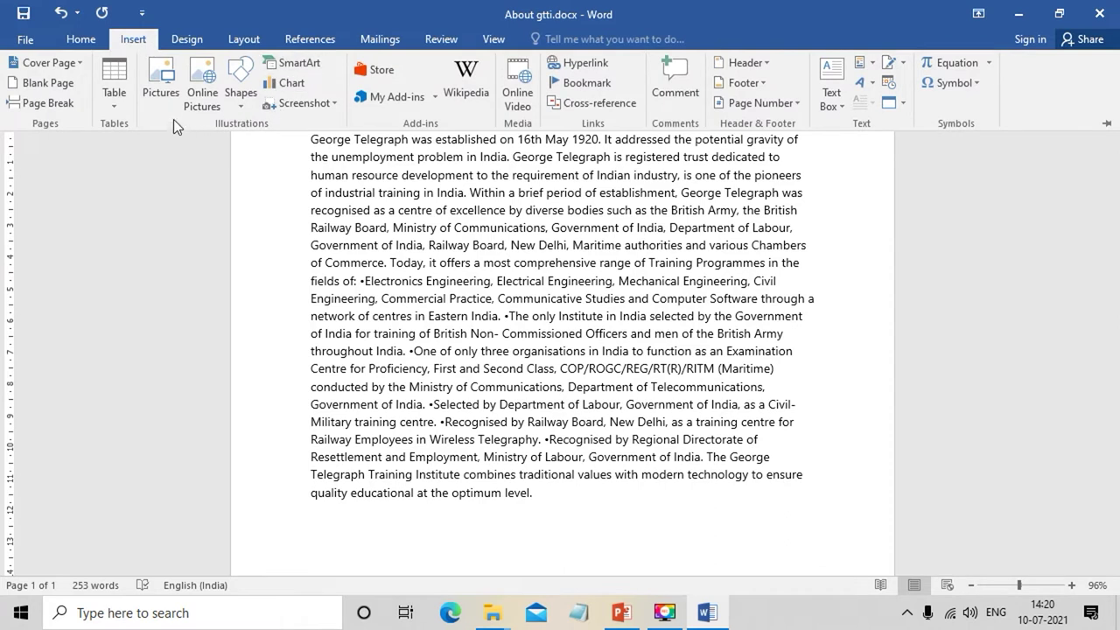
left_click(160, 84)
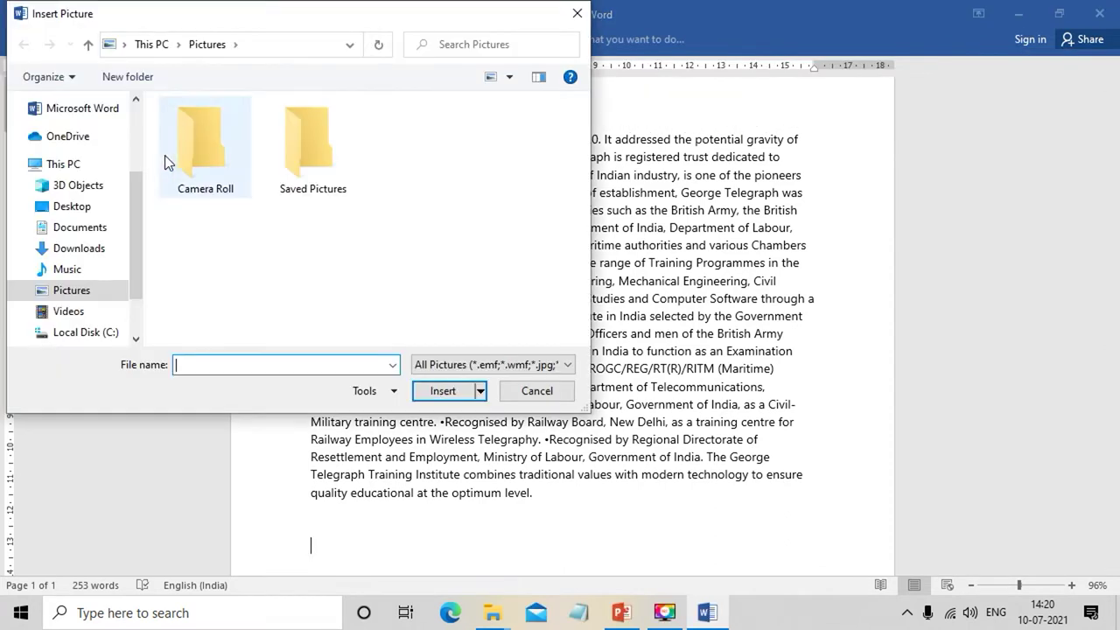
mouse_move(78, 228)
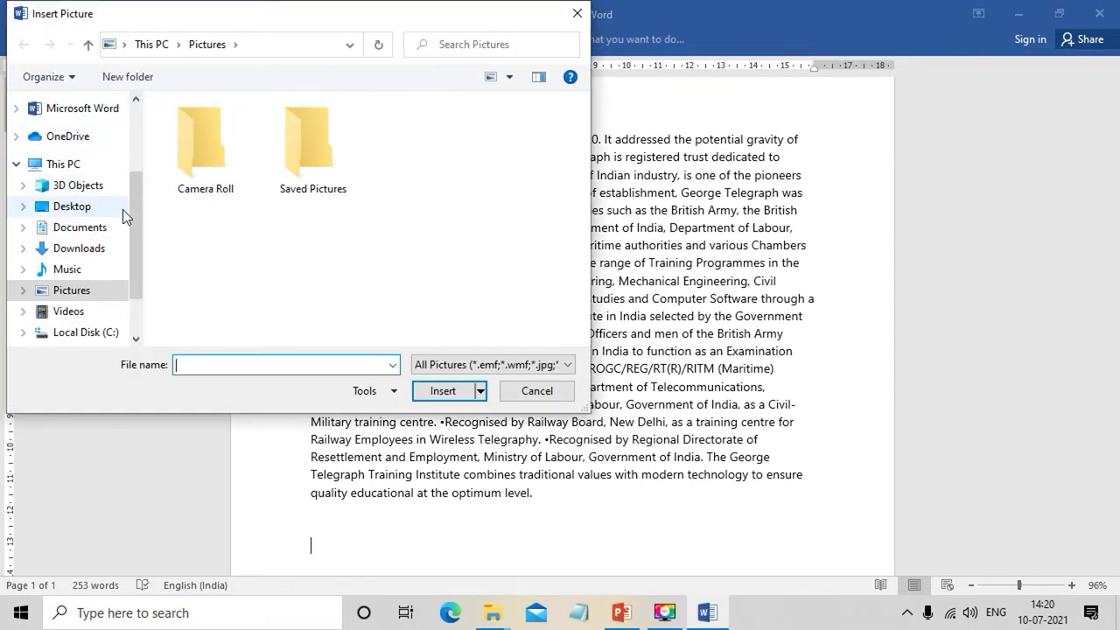
left_click_drag(130, 231, 128, 163)
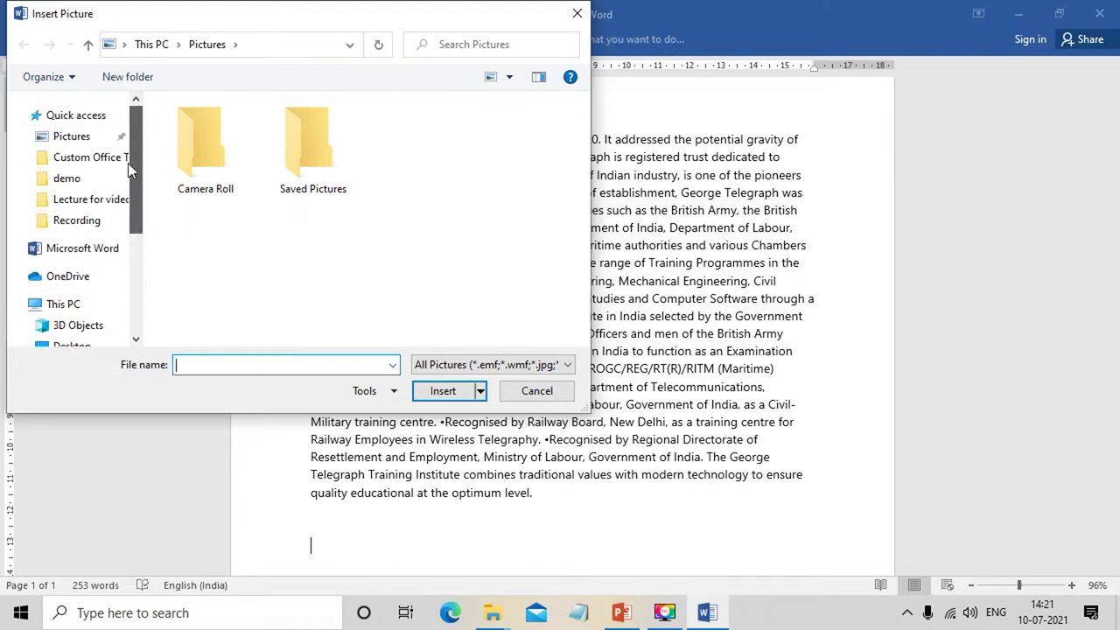
scroll(127, 158, "down", 2)
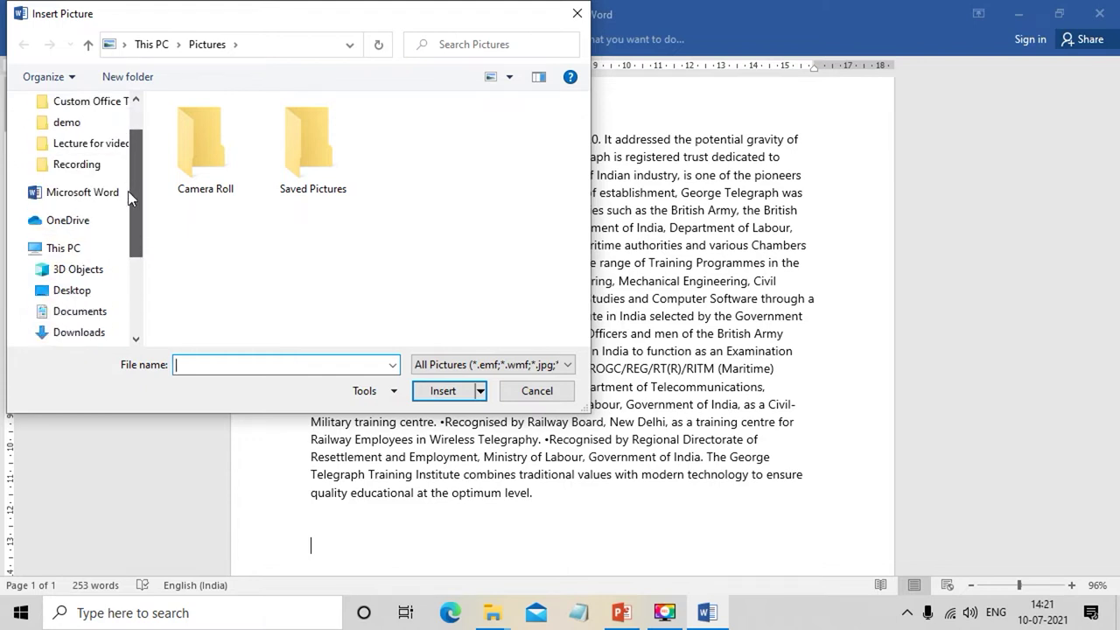
left_click(76, 296)
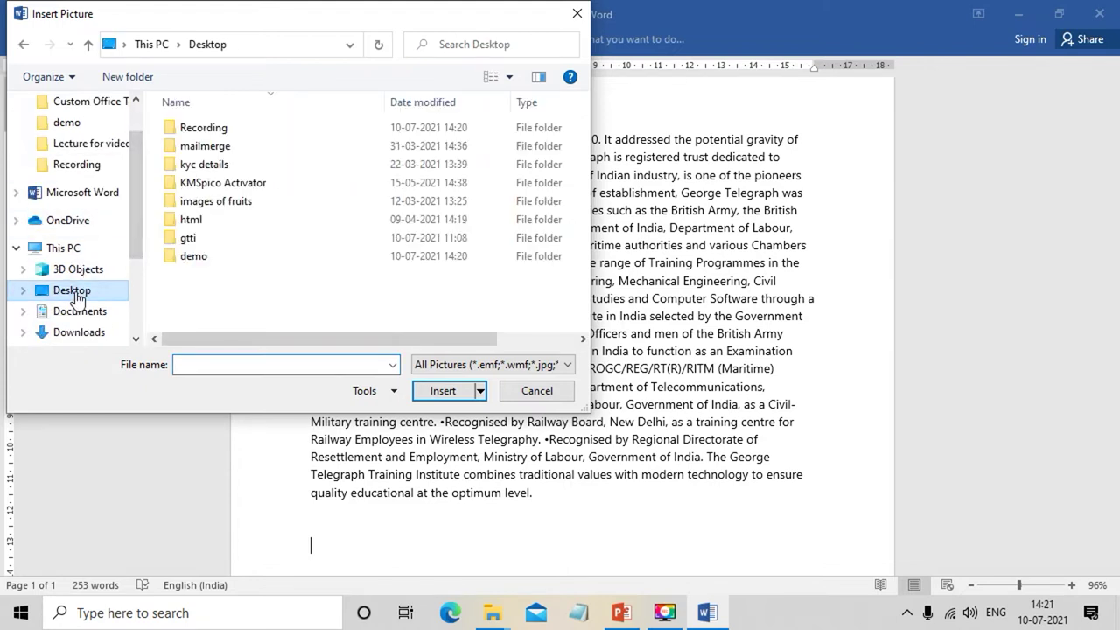
double_click(206, 254)
left_click(312, 144)
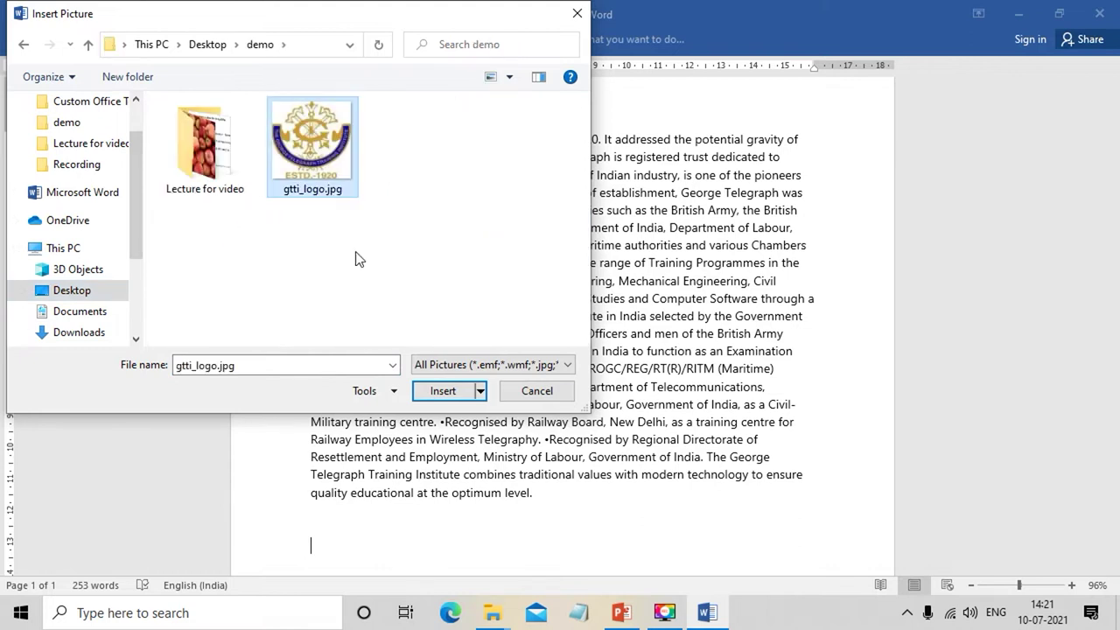
left_click(459, 391)
Shrink the logo by dragging its corner handle inward twice.
scroll(630, 280, "up", 2)
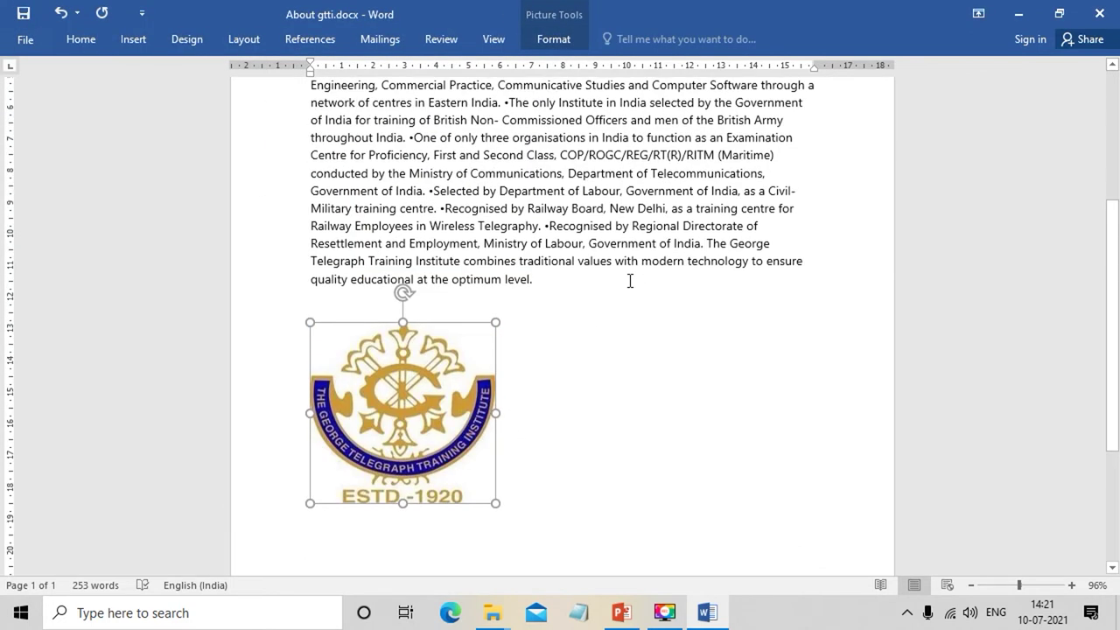
scroll(630, 280, "up", 2)
scroll(353, 187, "up", 2)
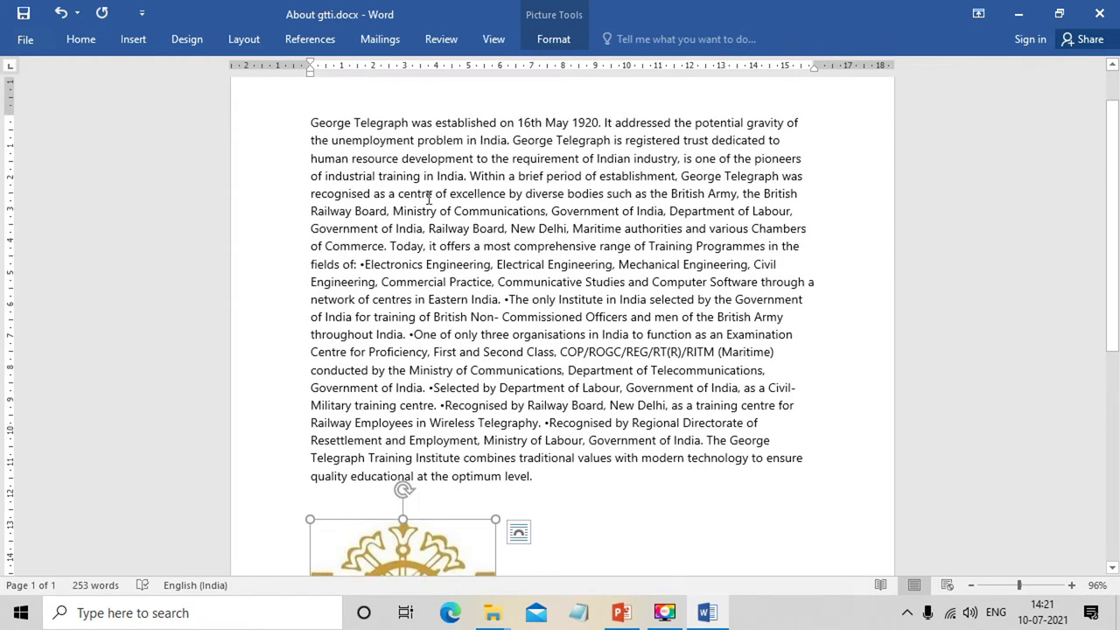
scroll(403, 459, "down", 2)
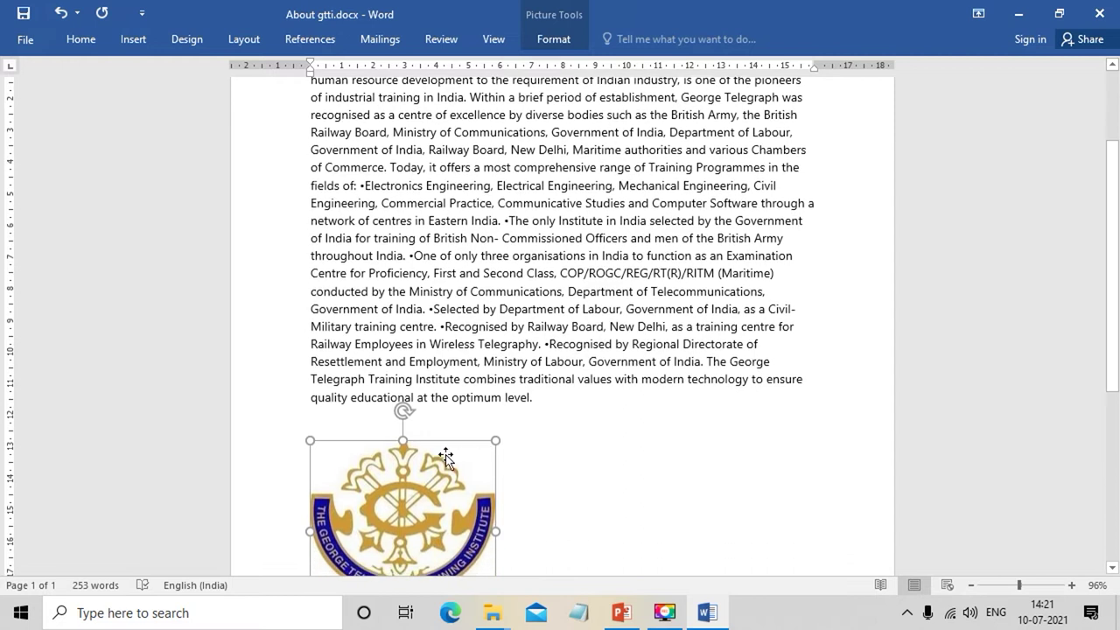
scroll(399, 460, "down", 2)
scroll(396, 457, "down", 1)
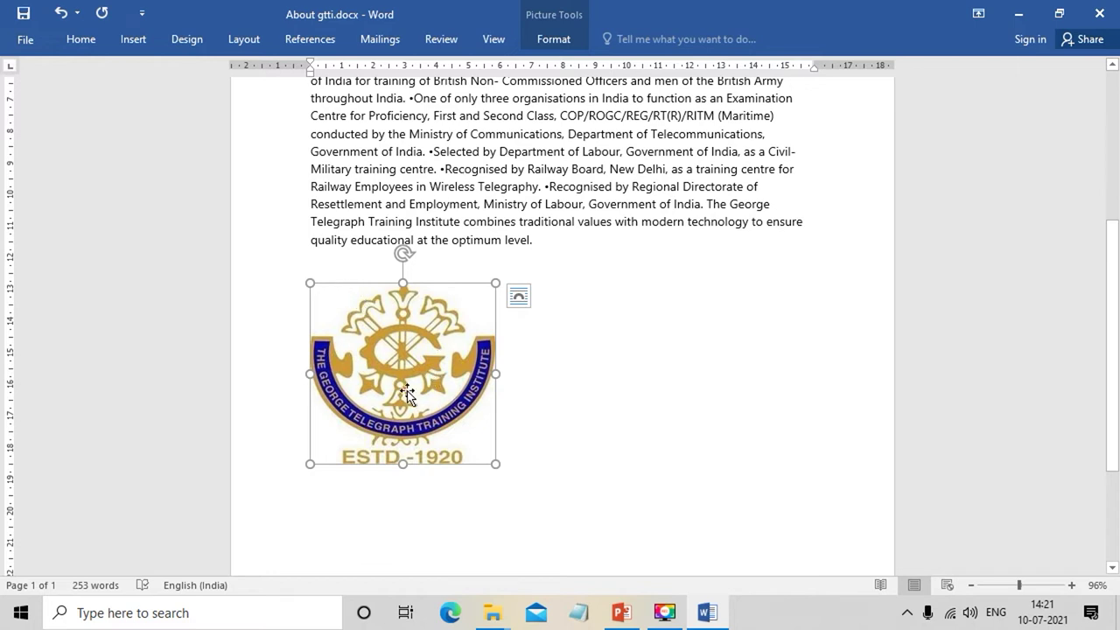
scroll(440, 388, "up", 2)
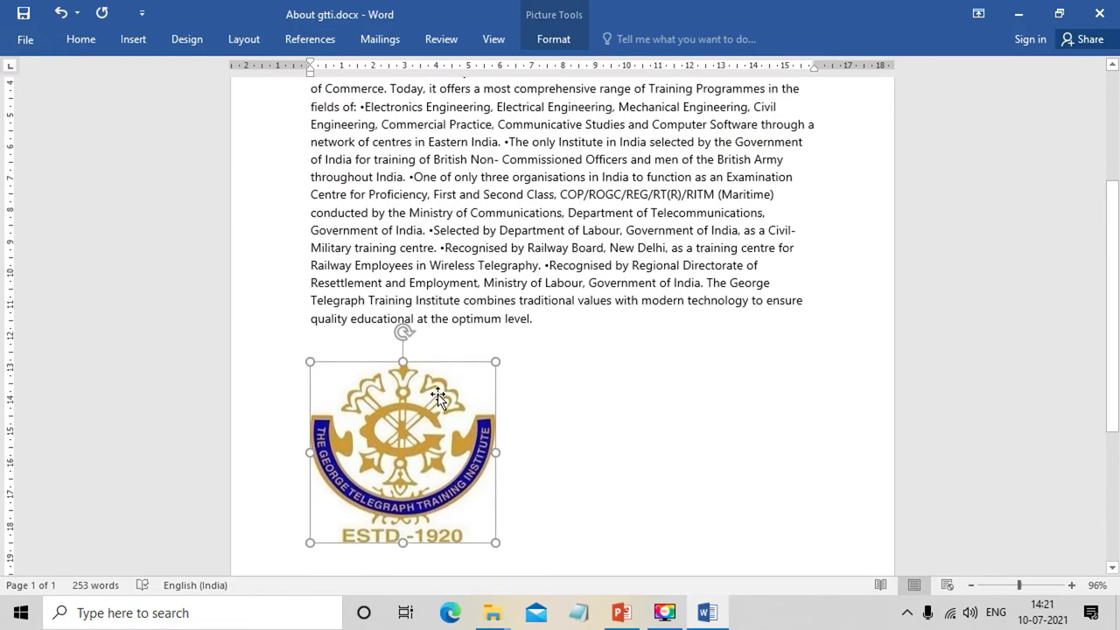
left_click_drag(311, 362, 335, 382)
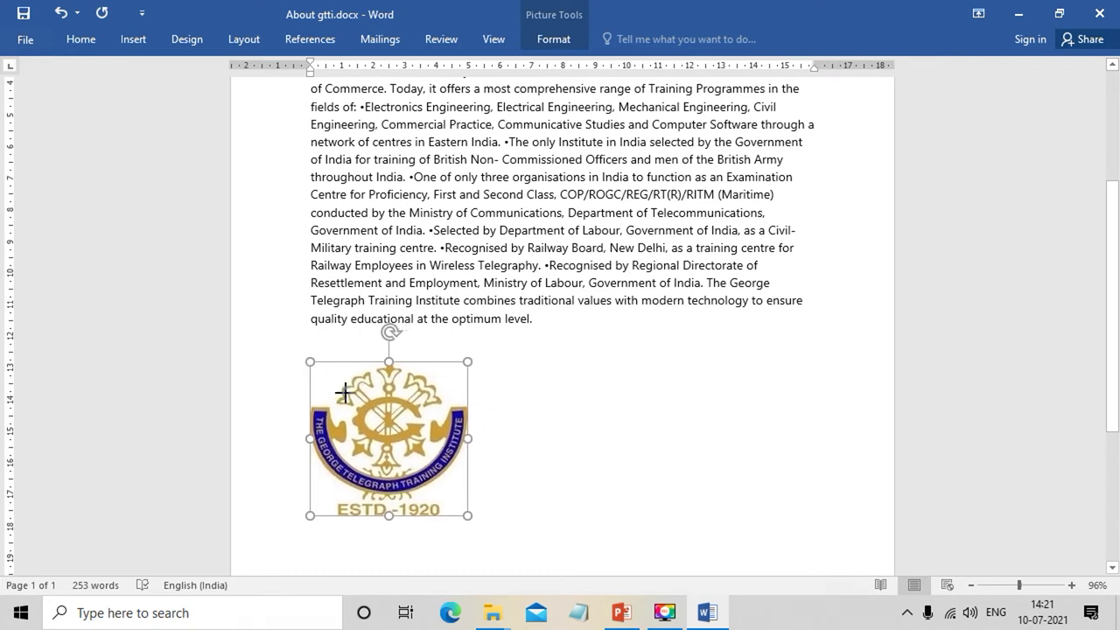
left_click_drag(334, 382, 364, 409)
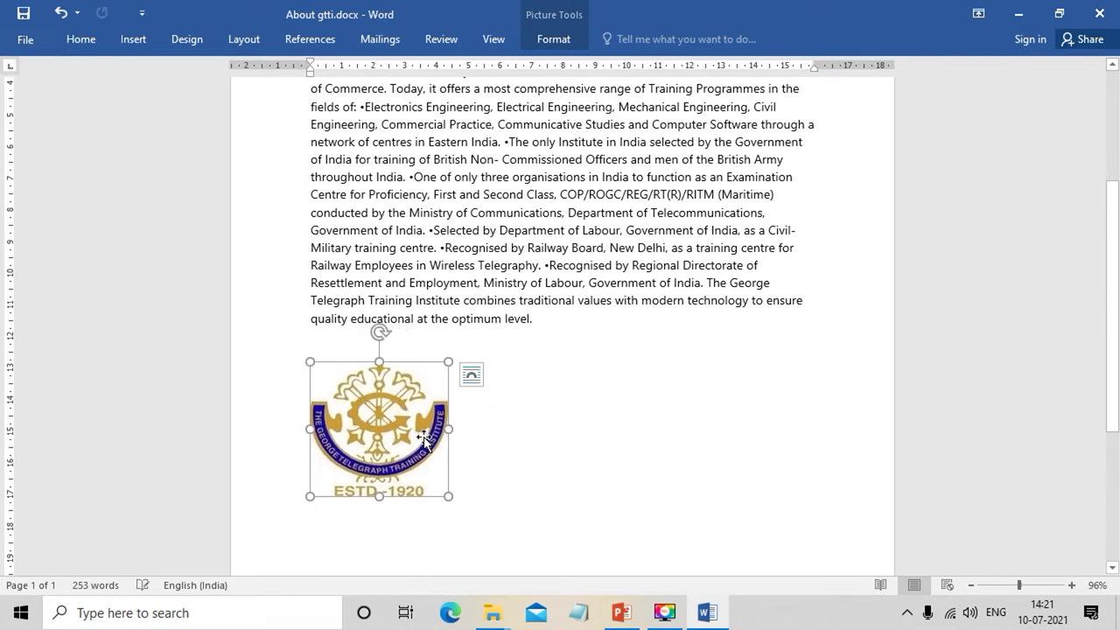
Move the logo up into the middle of the paragraph text.
scroll(418, 442, "up", 2)
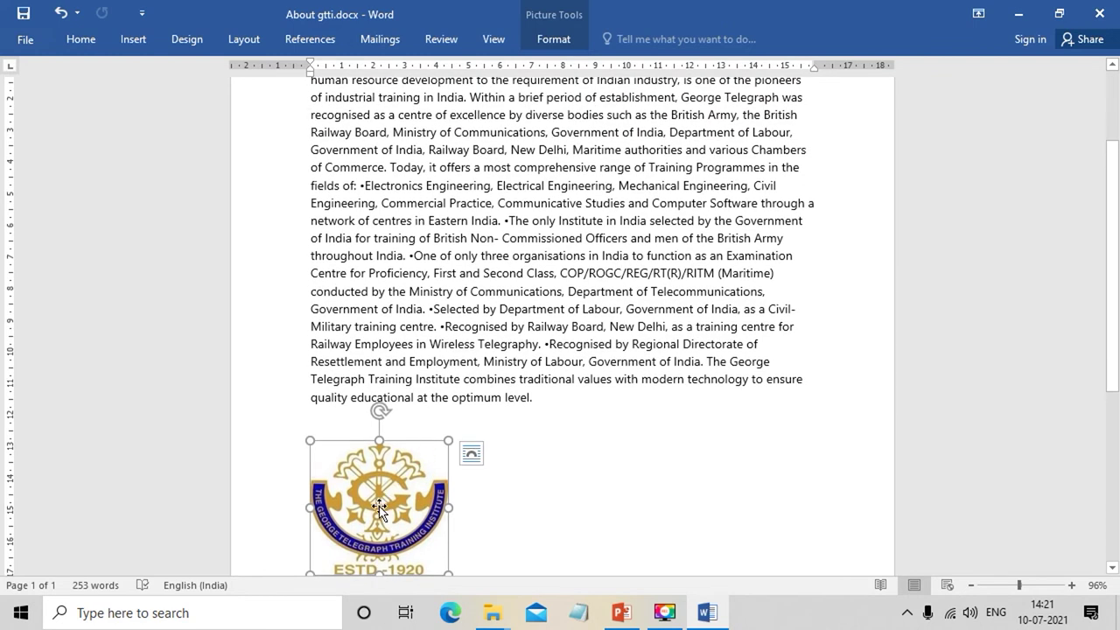
left_click_drag(378, 508, 519, 170)
scroll(521, 171, "up", 3)
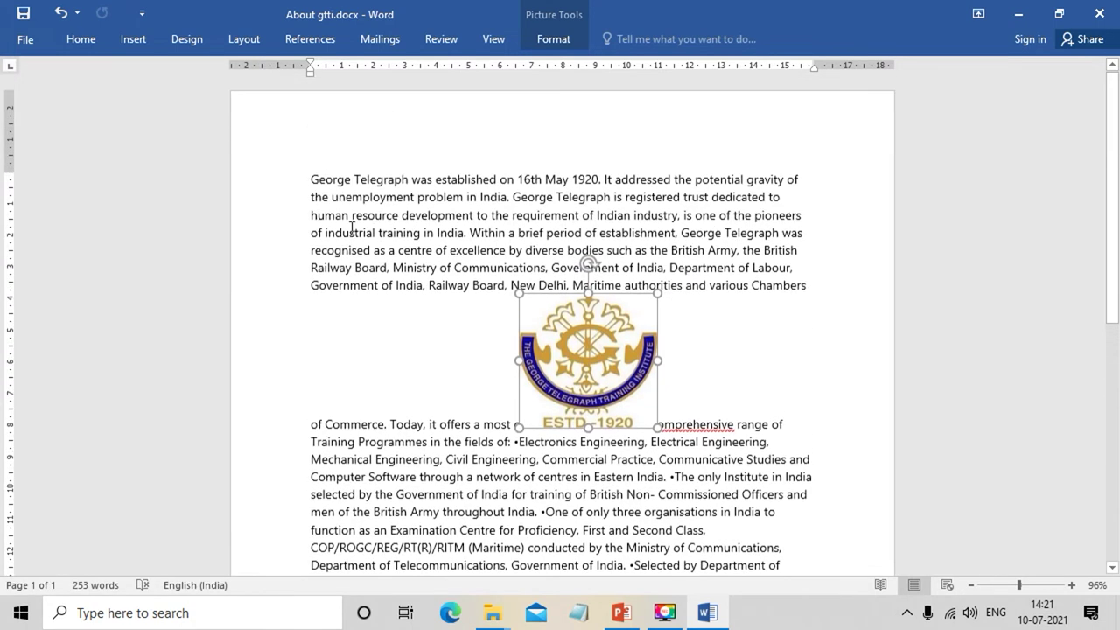
Select all the paragraph text and apply Justify alignment from the Home tab.
mouse_move(312, 182)
left_mouse_down()
mouse_move(767, 554)
mouse_move(793, 536)
left_mouse_up()
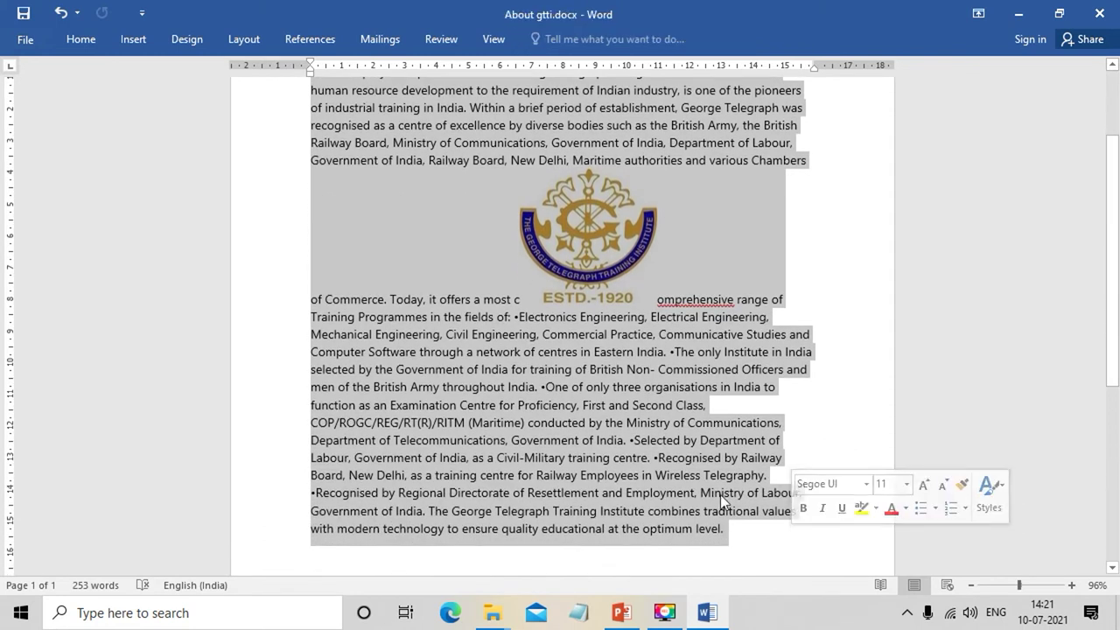
left_click(86, 40)
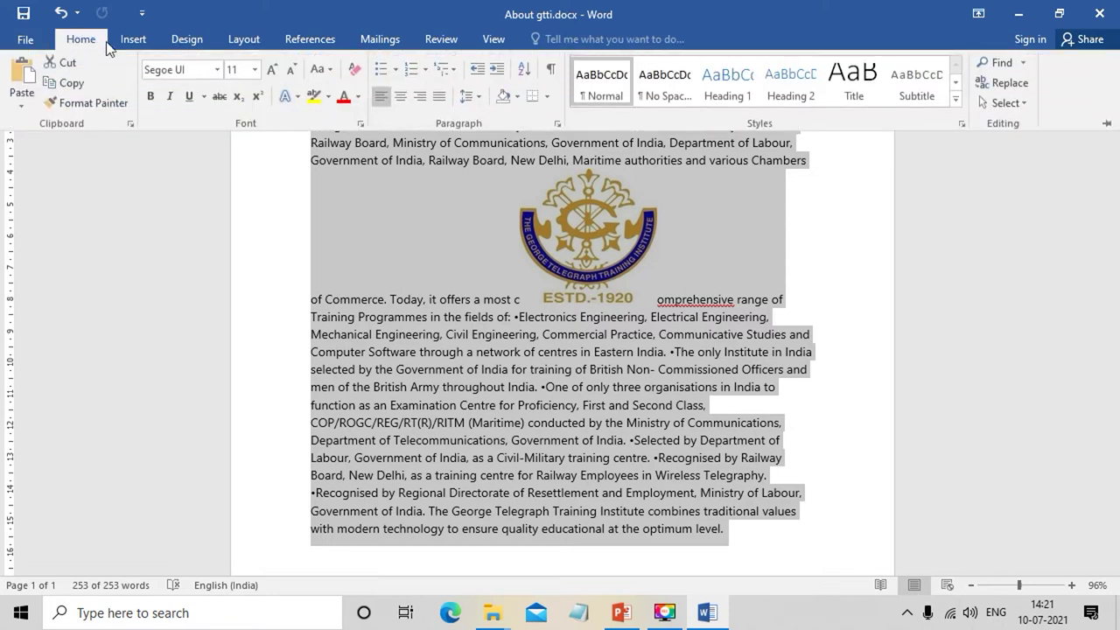
left_click(434, 100)
scroll(501, 375, "up", 3)
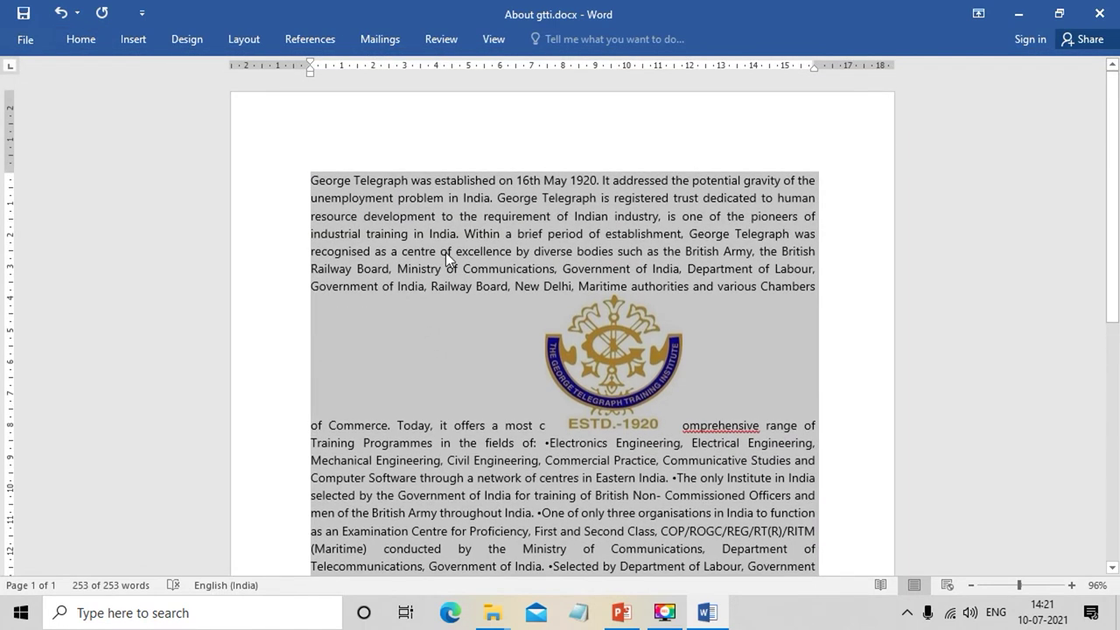
left_click(449, 251)
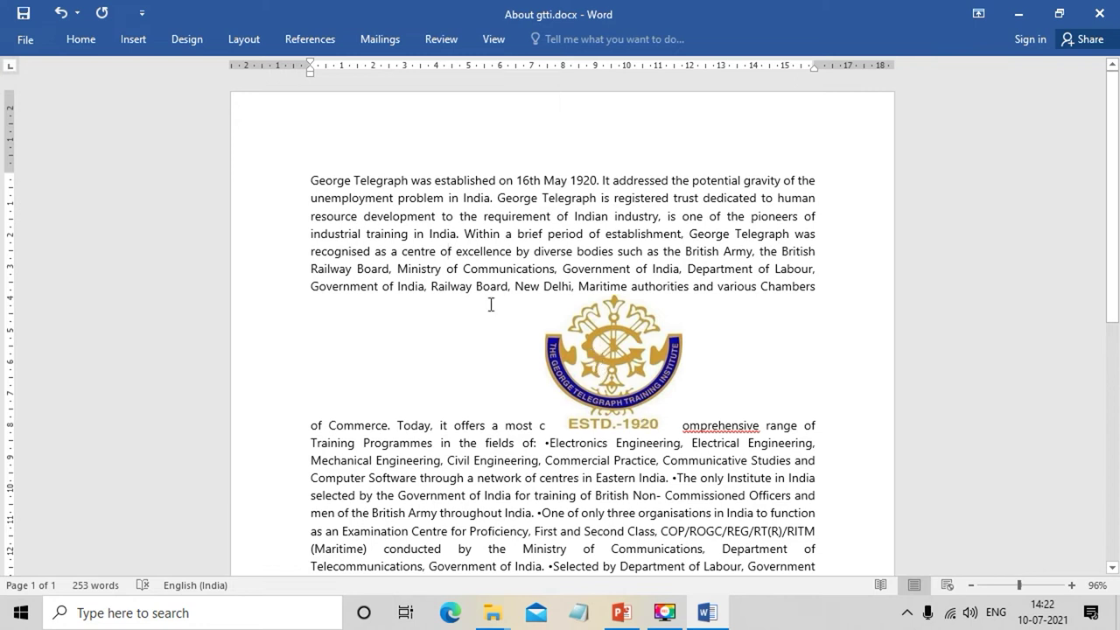
Set the logo's Wrap Text option to Square so text flows around both sides.
left_click(599, 352)
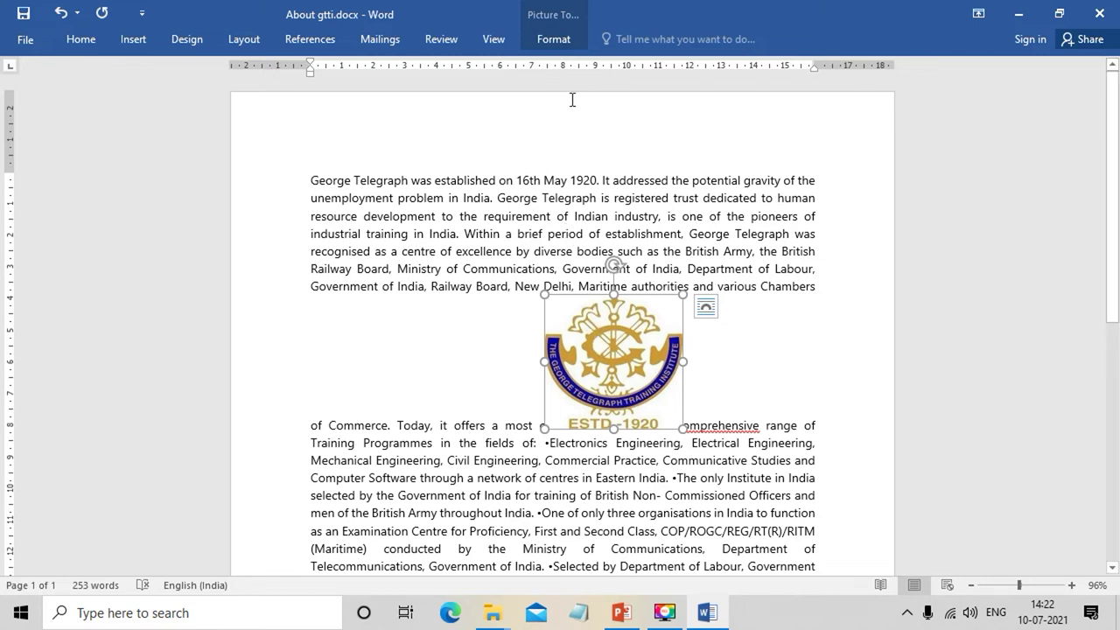
left_click(557, 41)
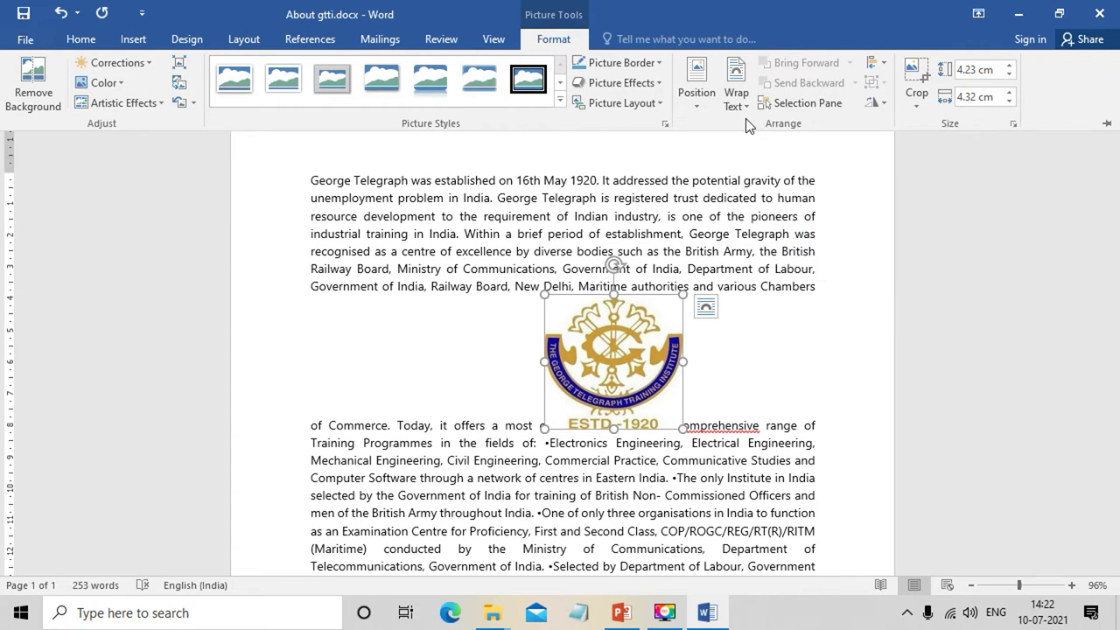
left_click(747, 106)
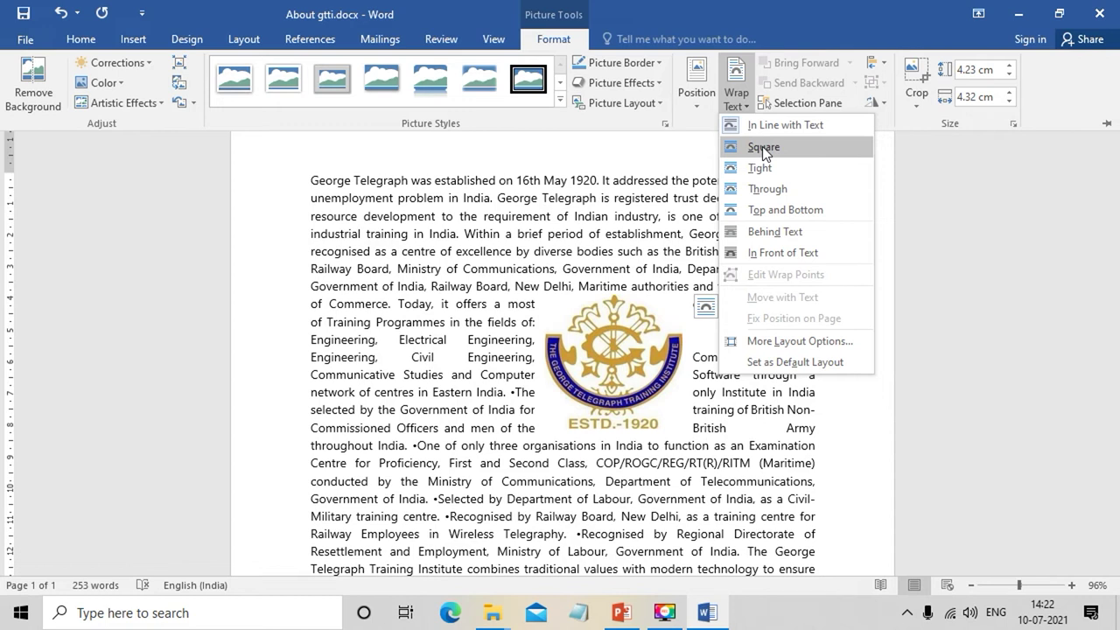
left_click(762, 146)
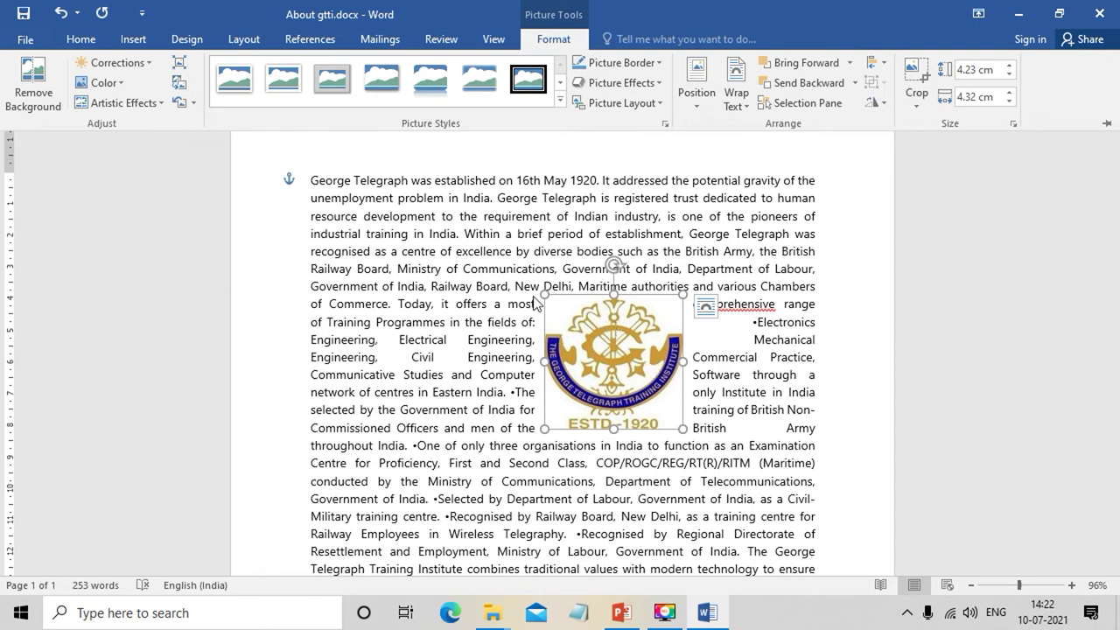
left_click(610, 354)
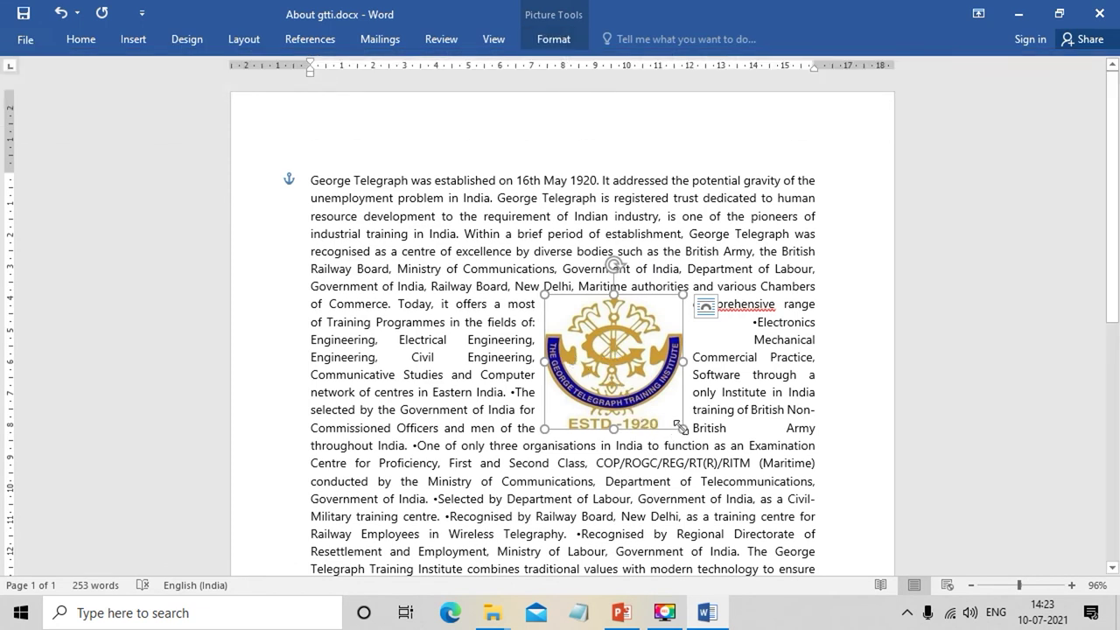
Resize the logo from its bottom-right and top-left corners so text wraps evenly.
left_click_drag(682, 428, 696, 446)
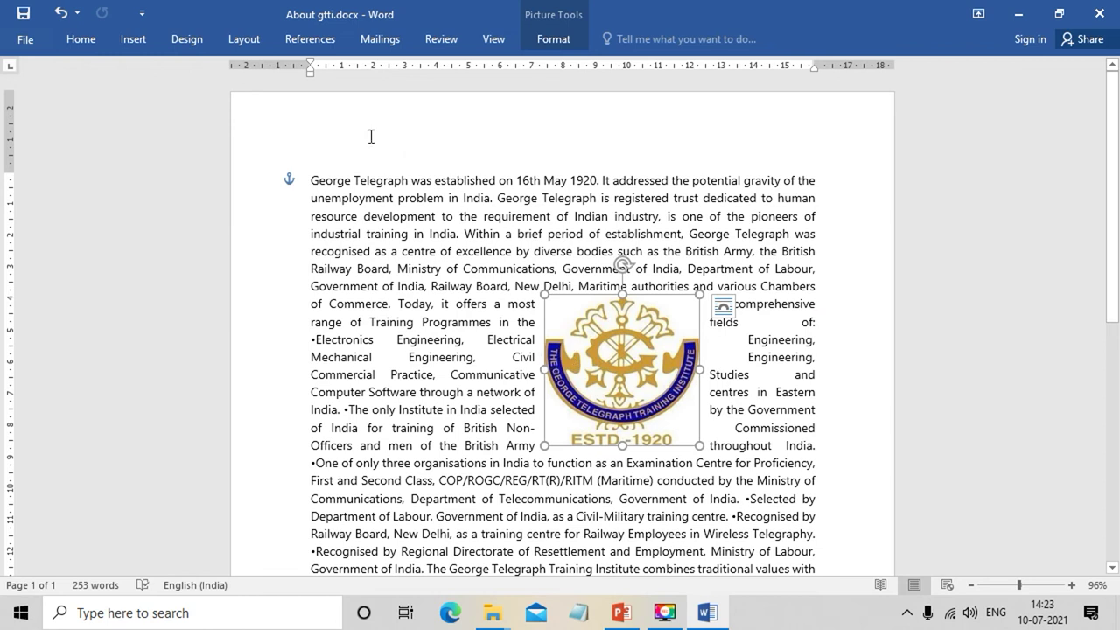
left_click(83, 40)
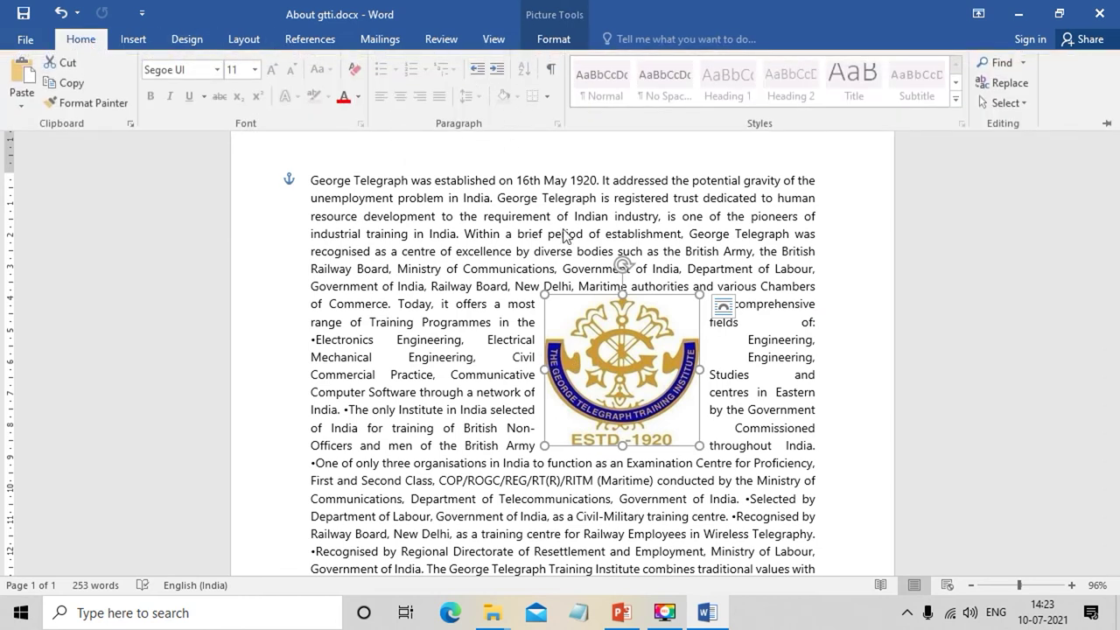
left_click(594, 336)
mouse_move(545, 295)
left_mouse_down()
mouse_move(519, 284)
mouse_move(583, 344)
left_mouse_up()
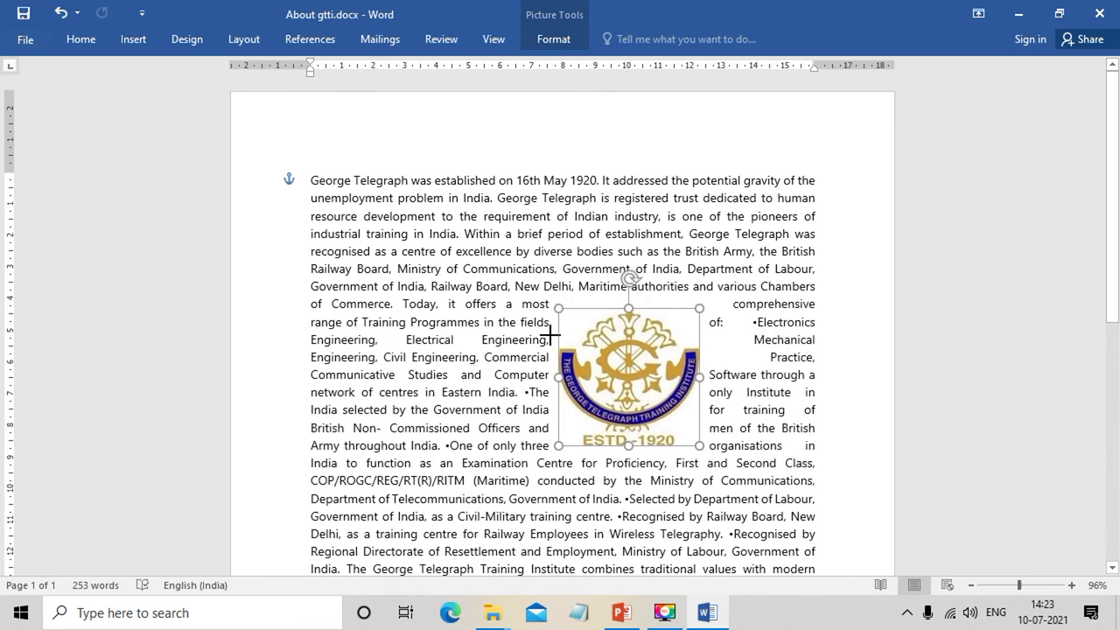
left_click_drag(583, 344, 557, 344)
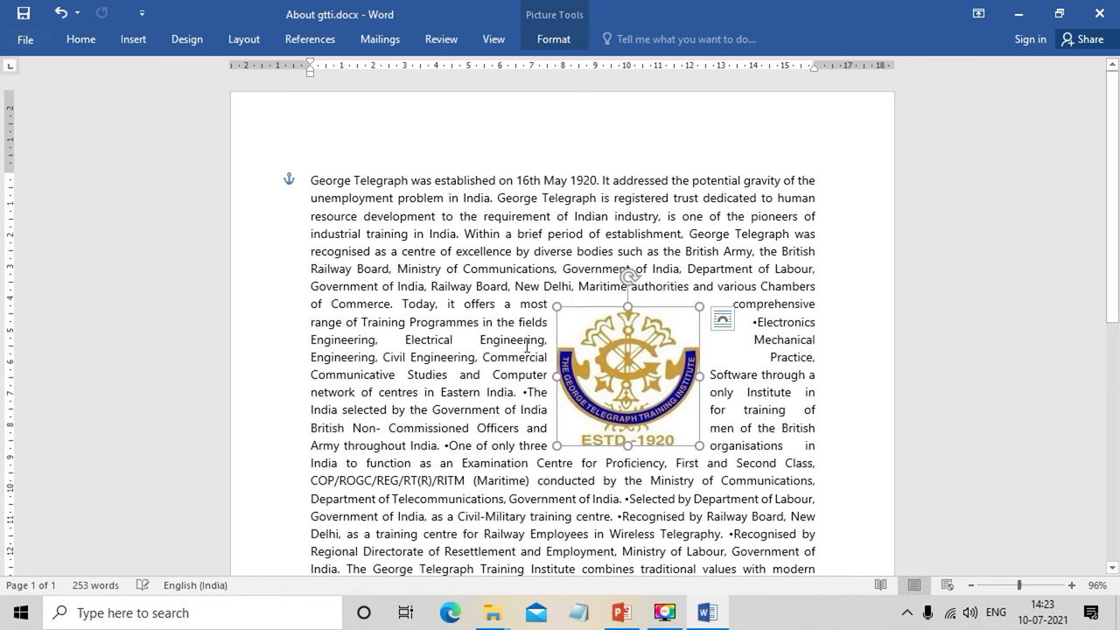